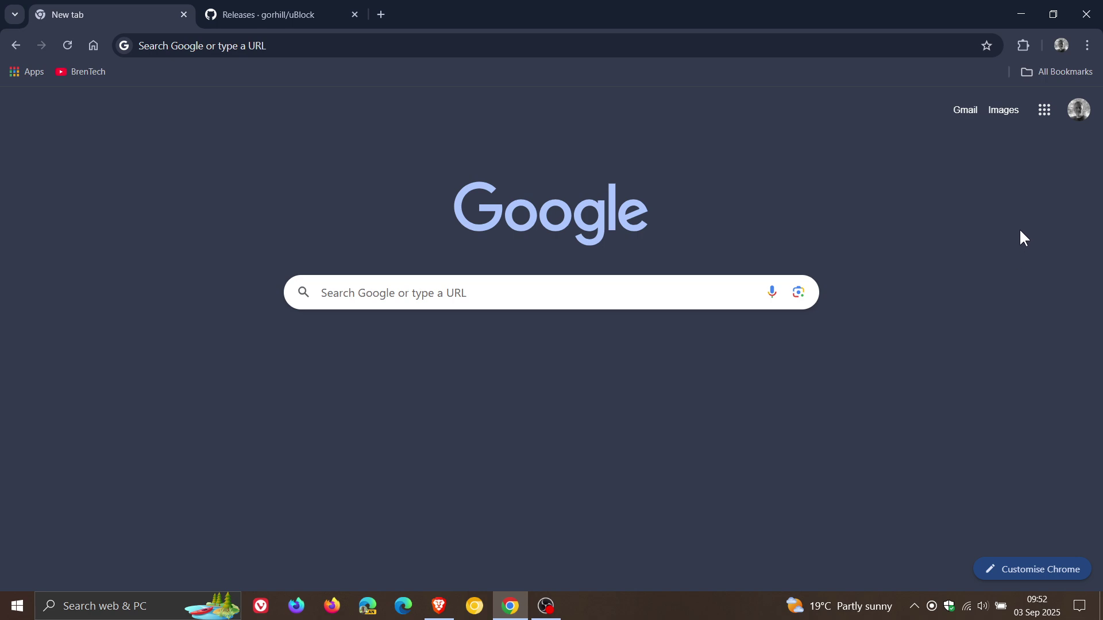
# Step: Open Manage extensions from the Extensions menu and toggle uBlock Origin Lite off and back on
pyautogui.click(1023, 46)
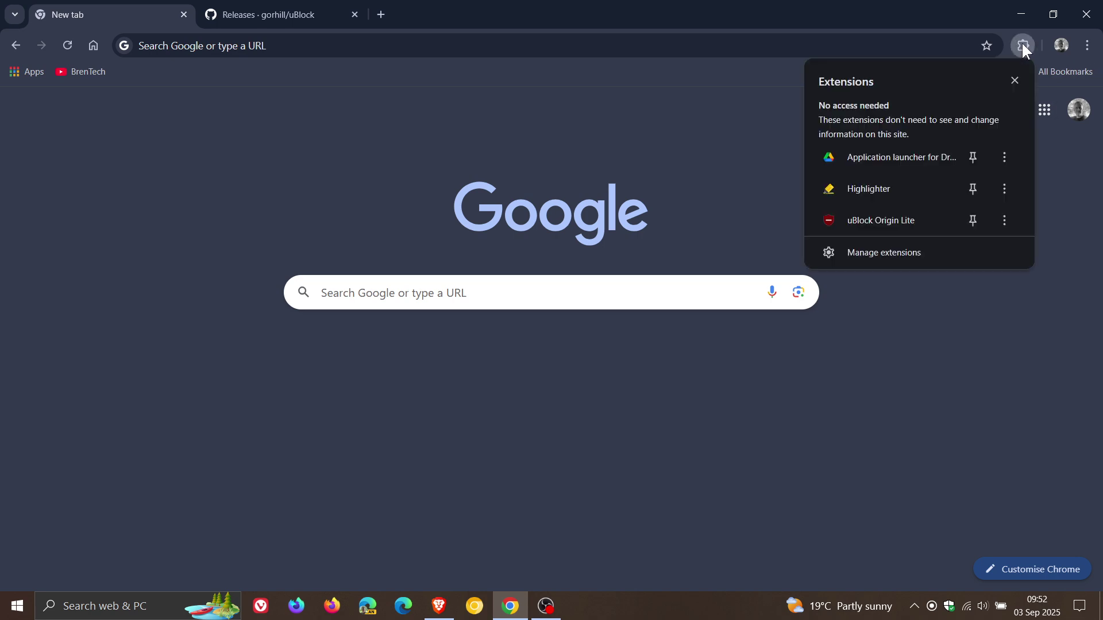
pyautogui.click(895, 253)
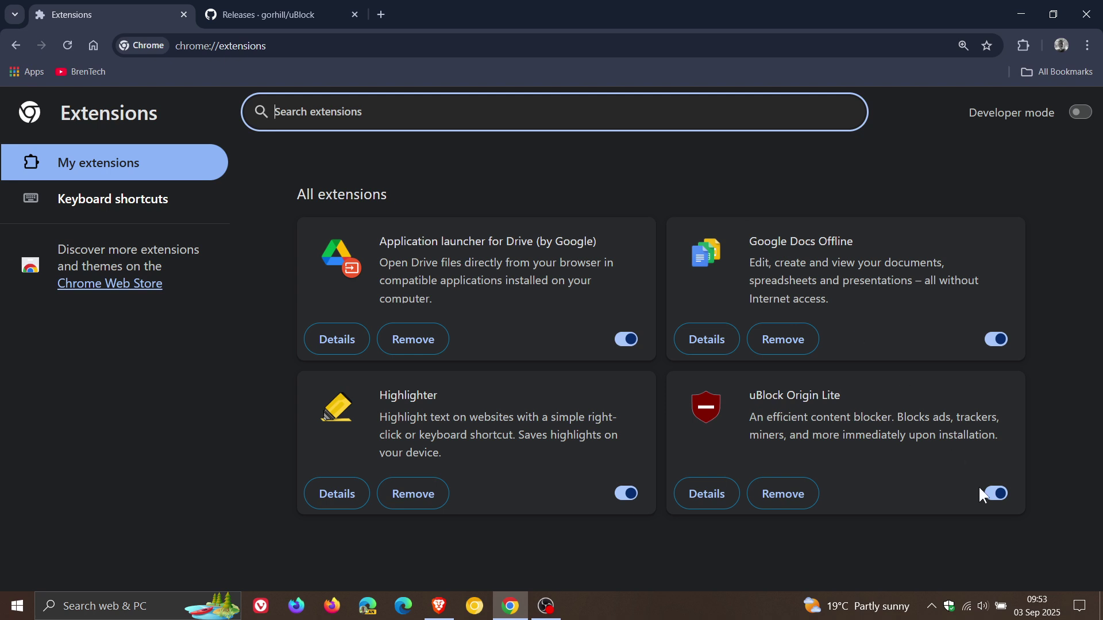
pyautogui.click(999, 496)
pyautogui.click(1001, 502)
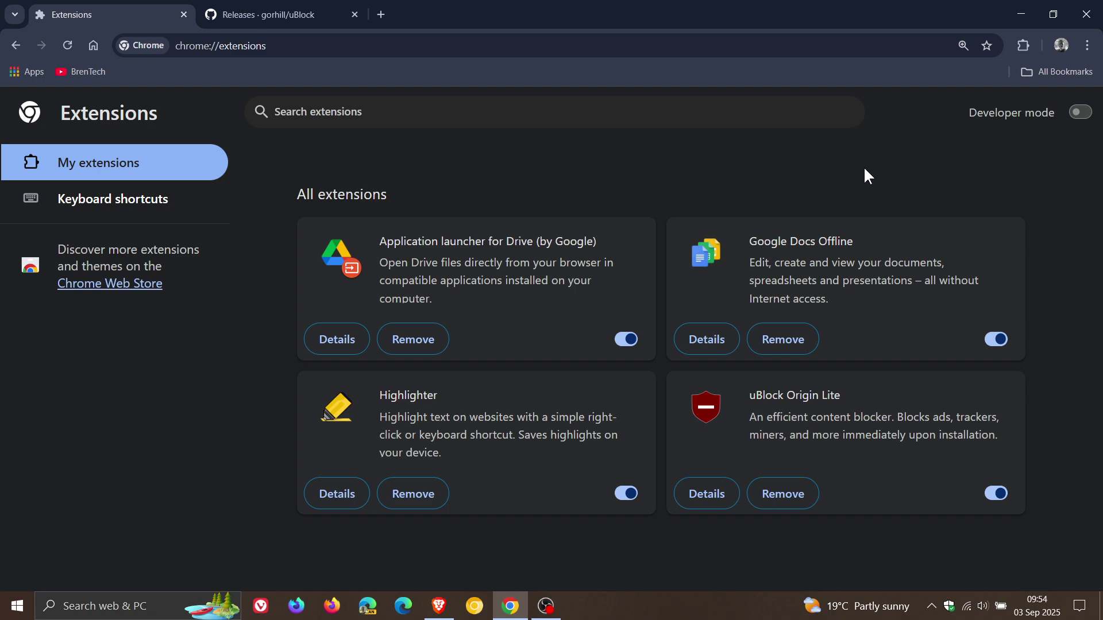
# Step: Scroll the uBlock releases page to the 1.65.0 assets with uBlock0_1.65.0.chromium.zip, then open the Start menu
pyautogui.click(296, 13)
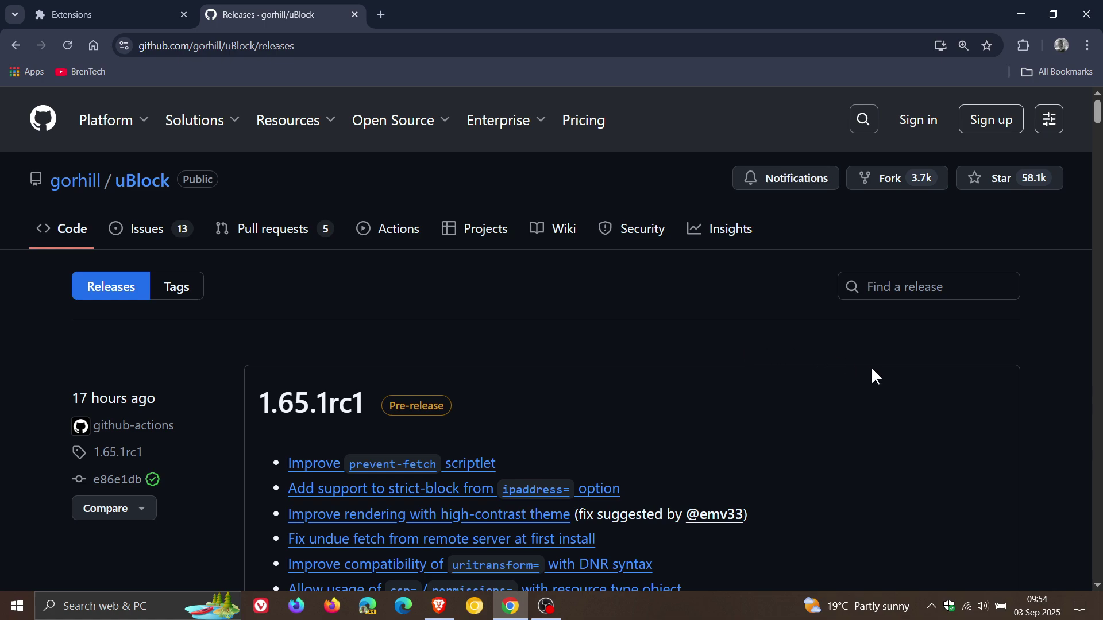
pyautogui.scroll(-10, 886, 373)
pyautogui.scroll(-19, 900, 315)
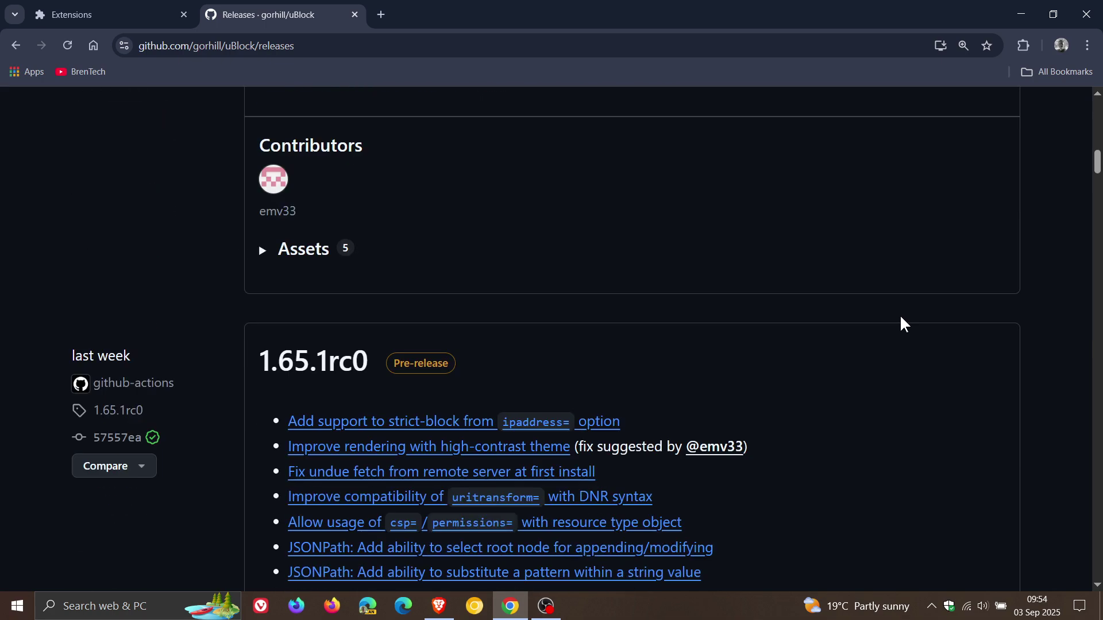
pyautogui.scroll(-20, 899, 323)
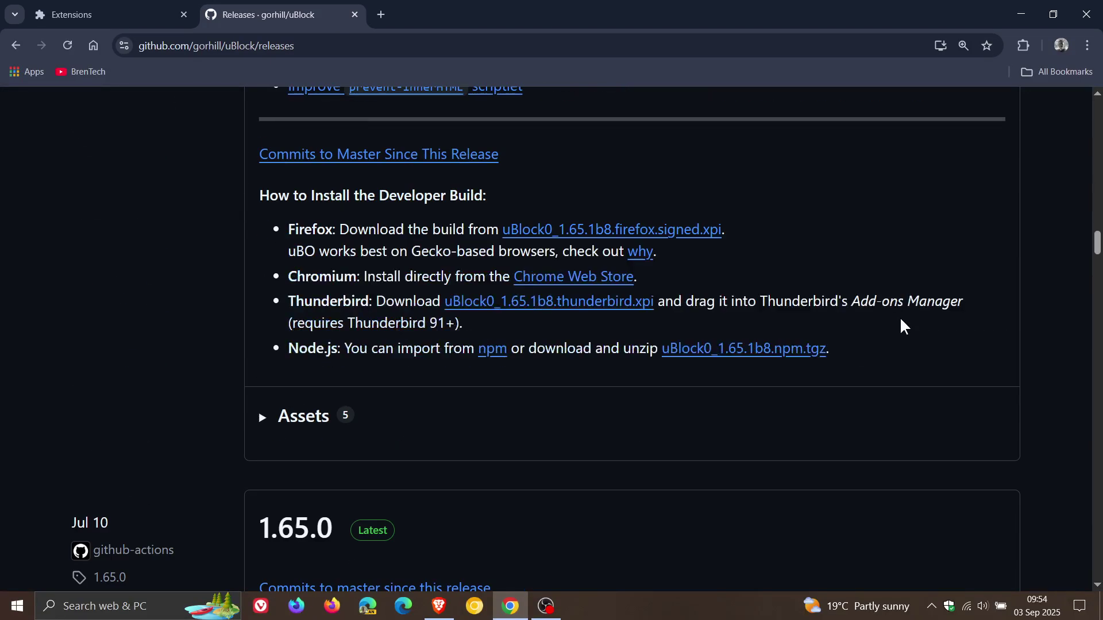
pyautogui.scroll(-4, 901, 326)
pyautogui.scroll(-12, 901, 320)
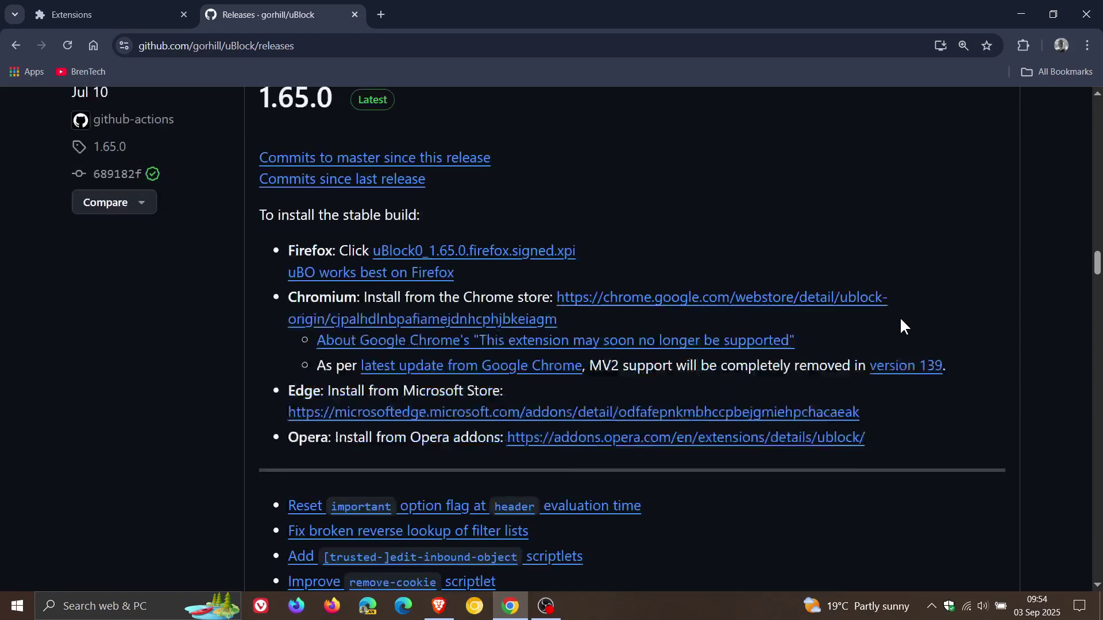
pyautogui.scroll(-1, 899, 324)
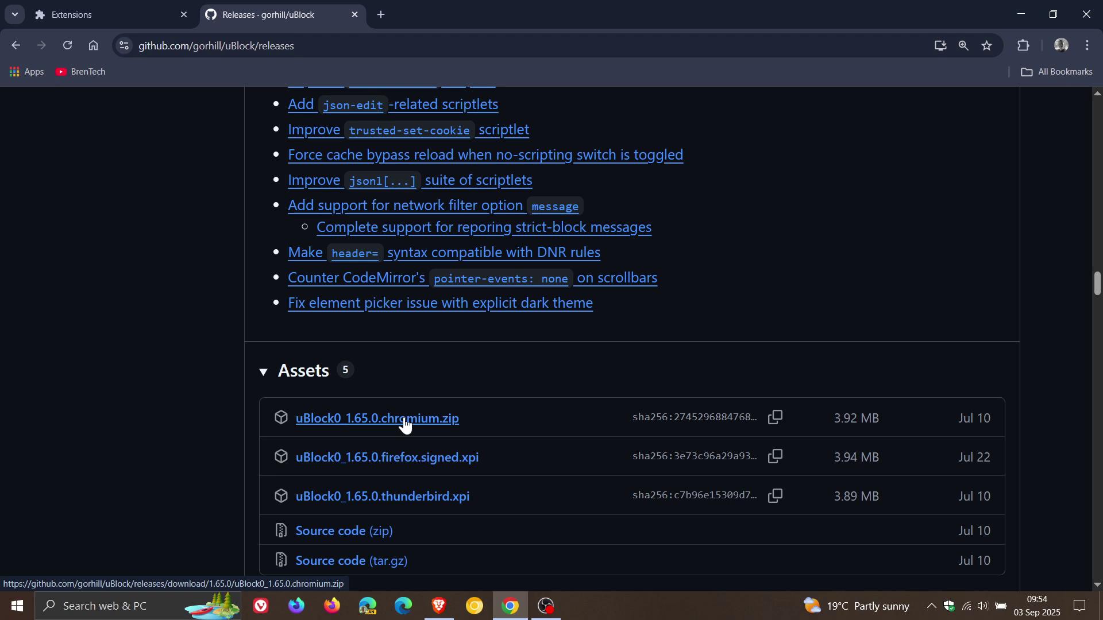
pyautogui.click(16, 606)
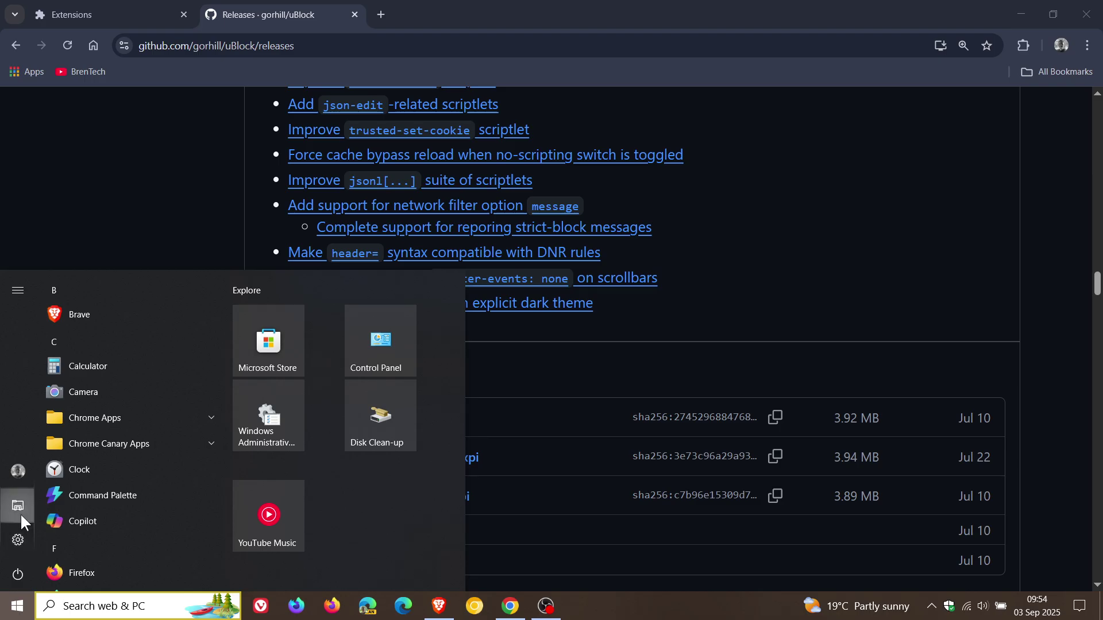
# Step: Check File Explorer's Downloads folder for uBlock0_1.65.0.chromium, then return to Chrome
pyautogui.click(17, 507)
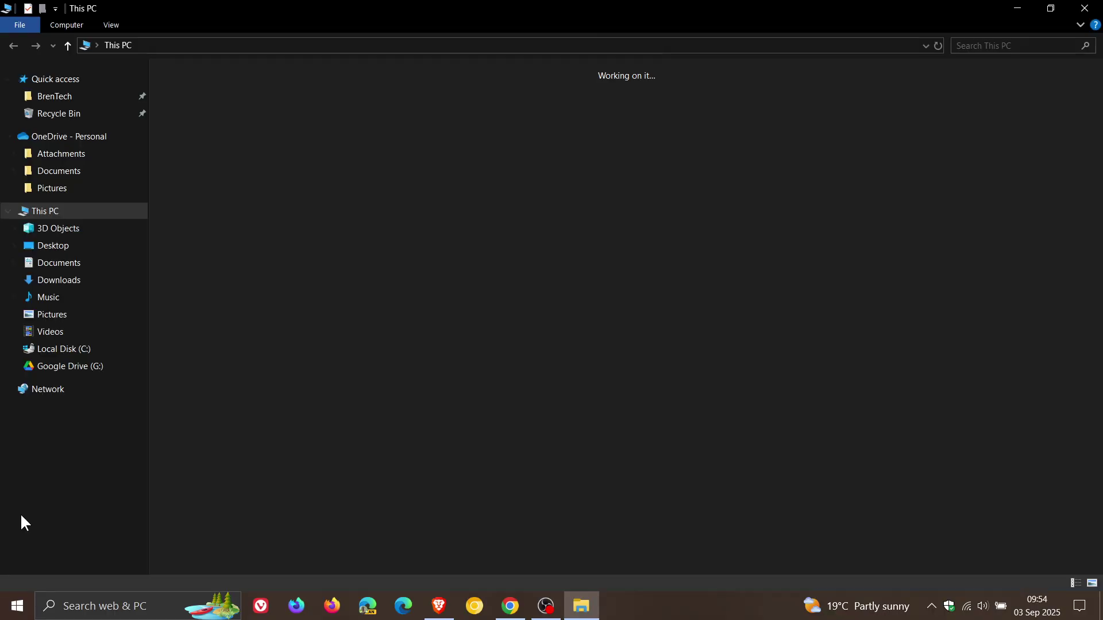
pyautogui.click(87, 281)
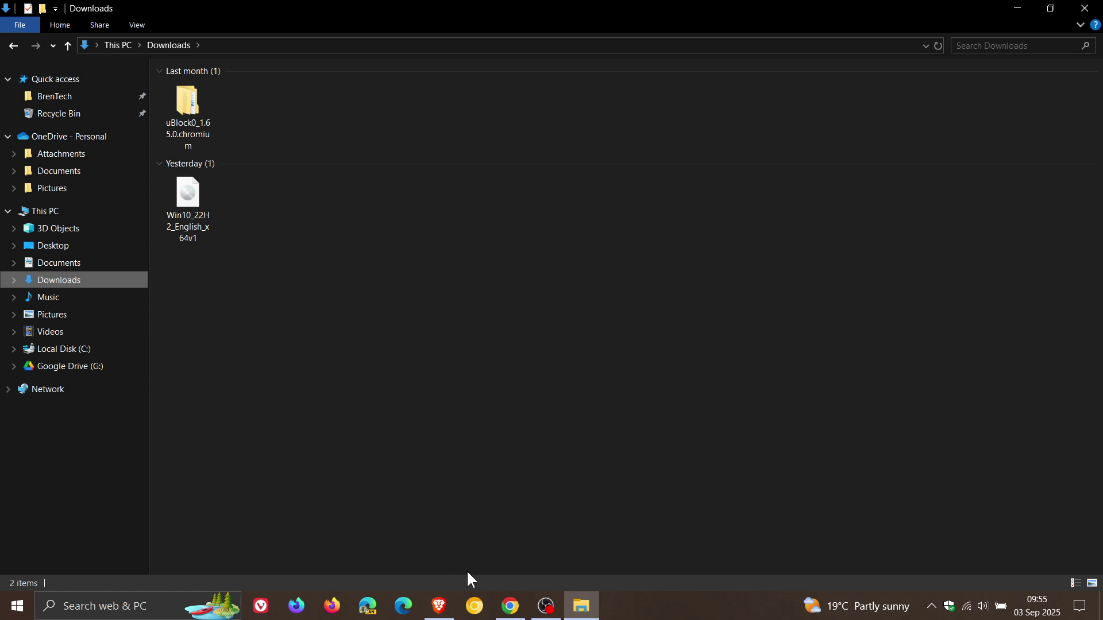
pyautogui.click(512, 618)
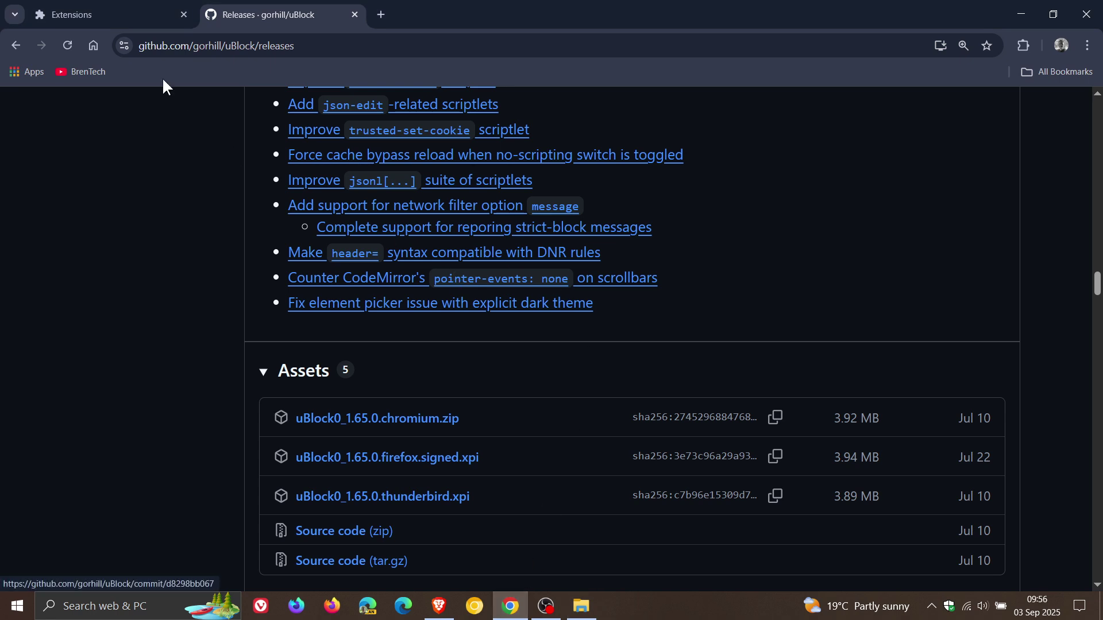
# Step: On chrome://flags, set Temporarily unexpire M139 flags to Enabled and relaunch Chrome
pyautogui.click(126, 8)
pyautogui.click(382, 12)
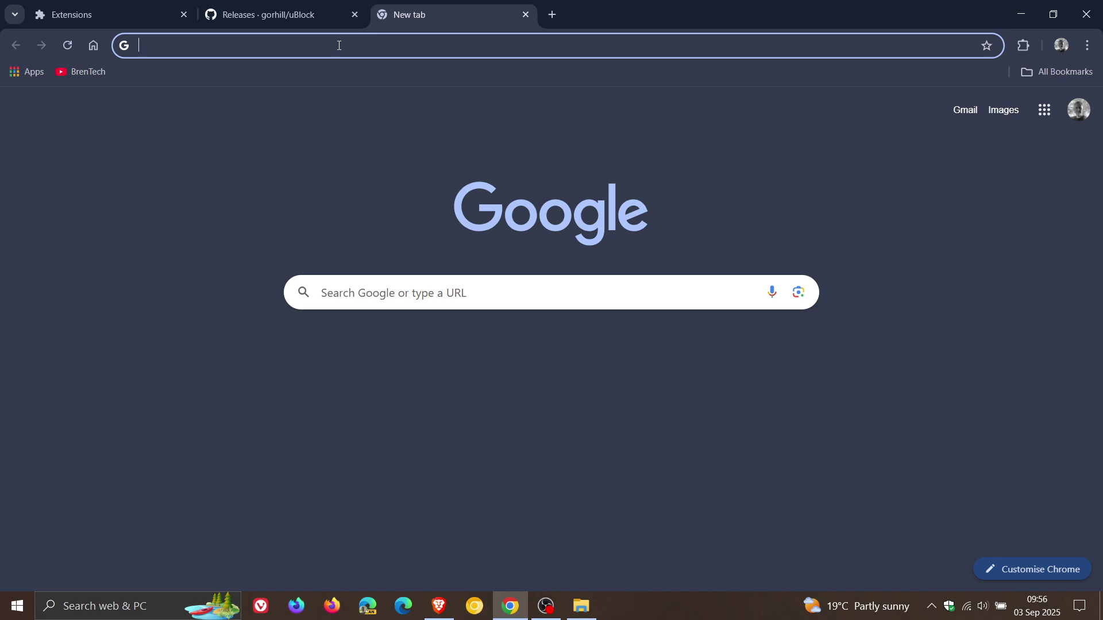
pyautogui.write('c')
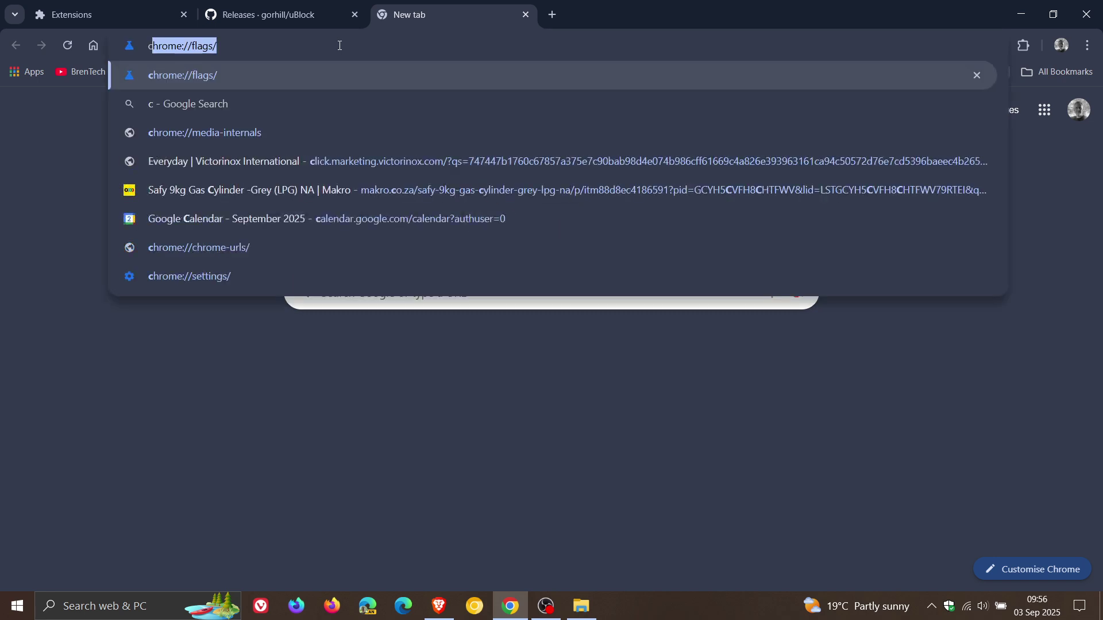
pyautogui.press('Return')
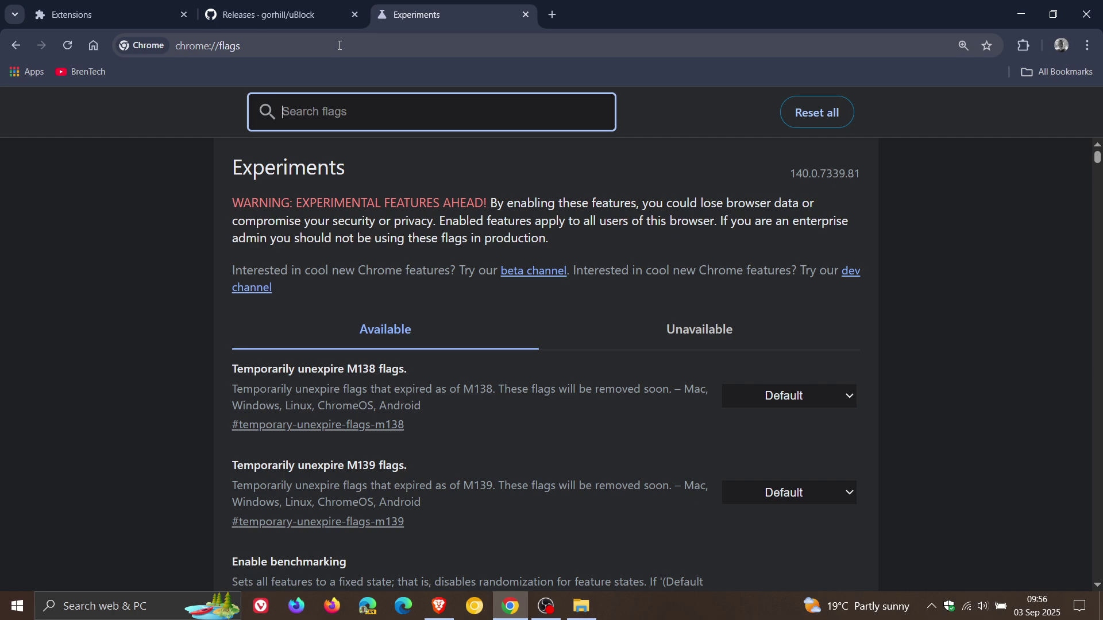
pyautogui.scroll(-1, 926, 240)
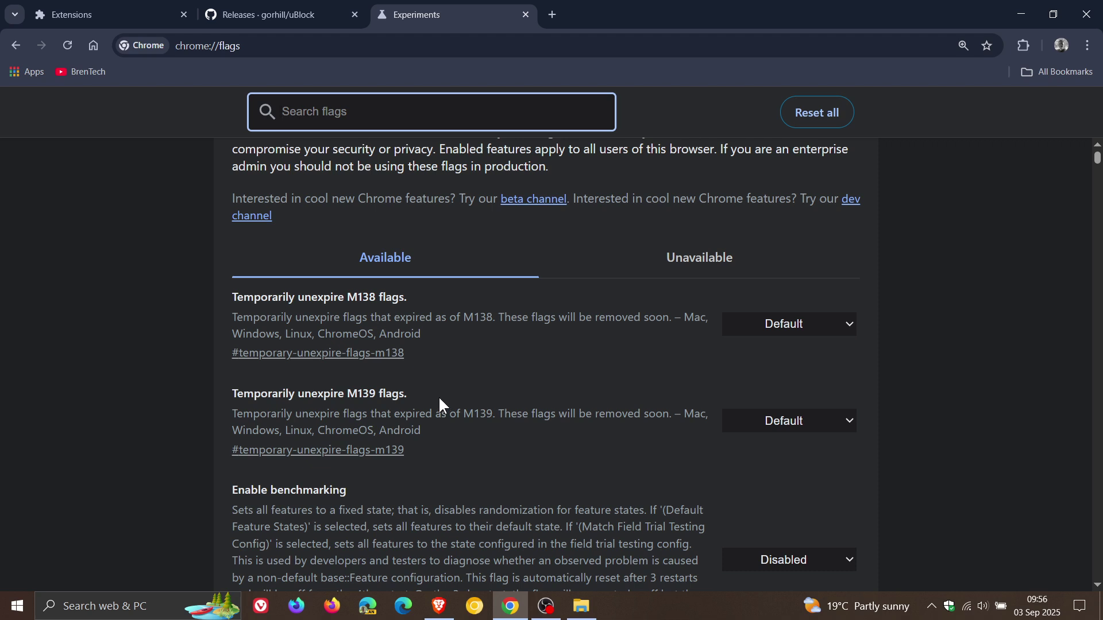
pyautogui.click(796, 426)
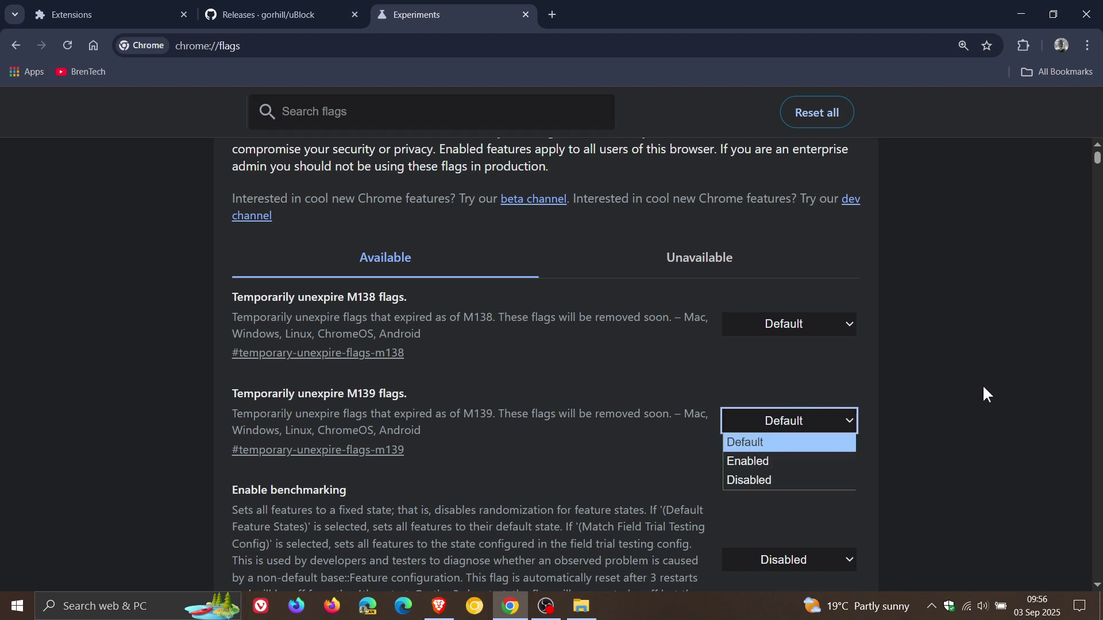
pyautogui.click(772, 470)
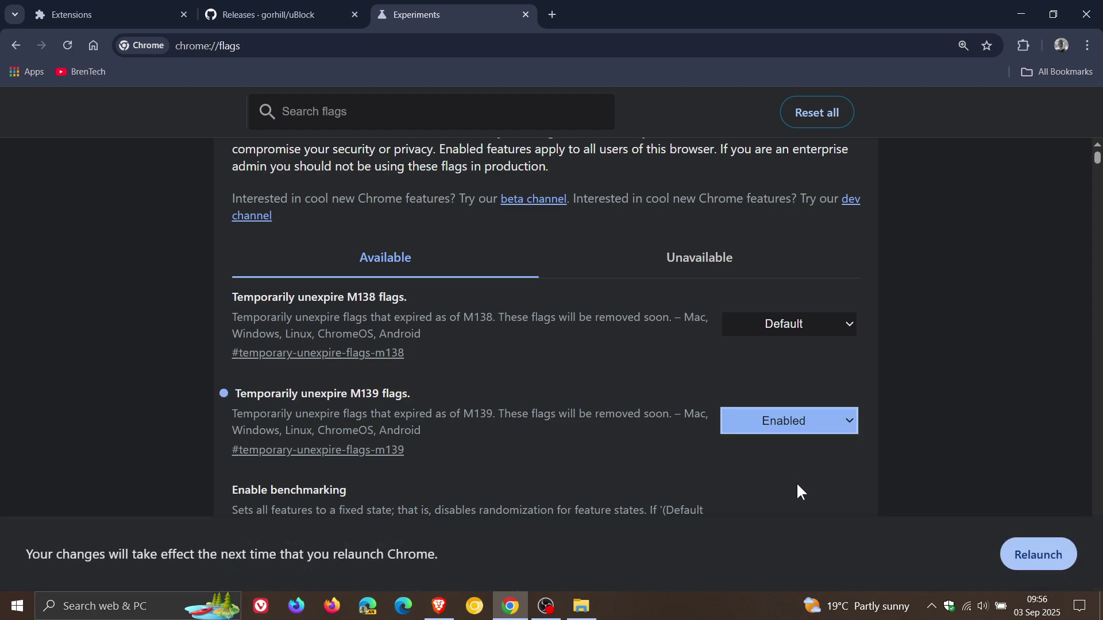
pyautogui.click(1039, 555)
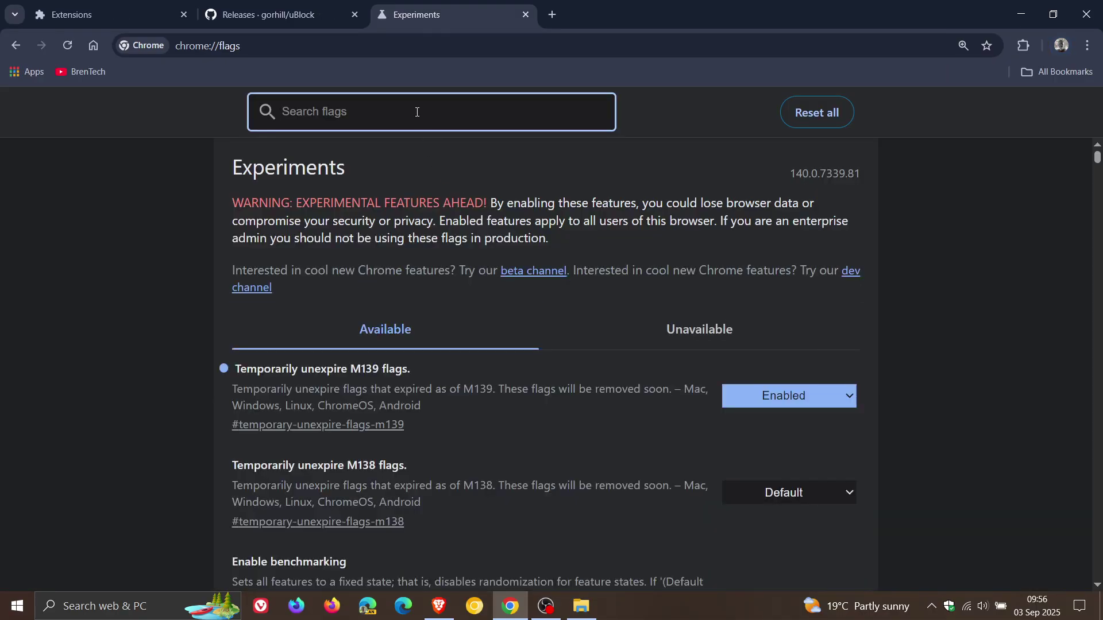
# Step: Search flags for 'mv2', enable Allow legacy extension manifest versions, relaunch, and return to Extensions
pyautogui.write('m')
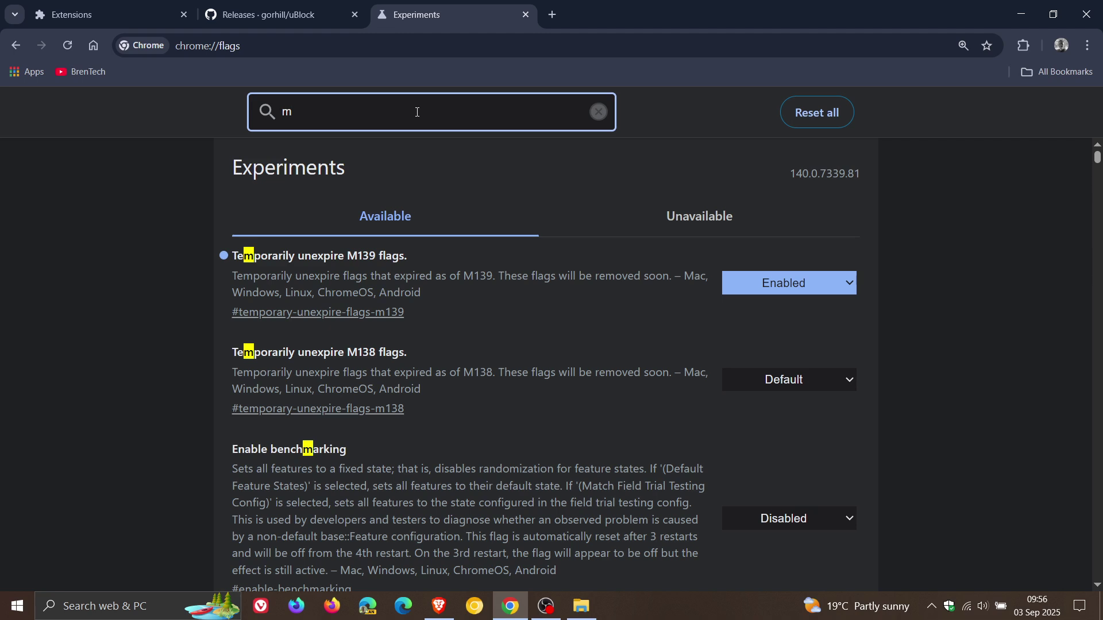
pyautogui.write('v')
pyautogui.write('2')
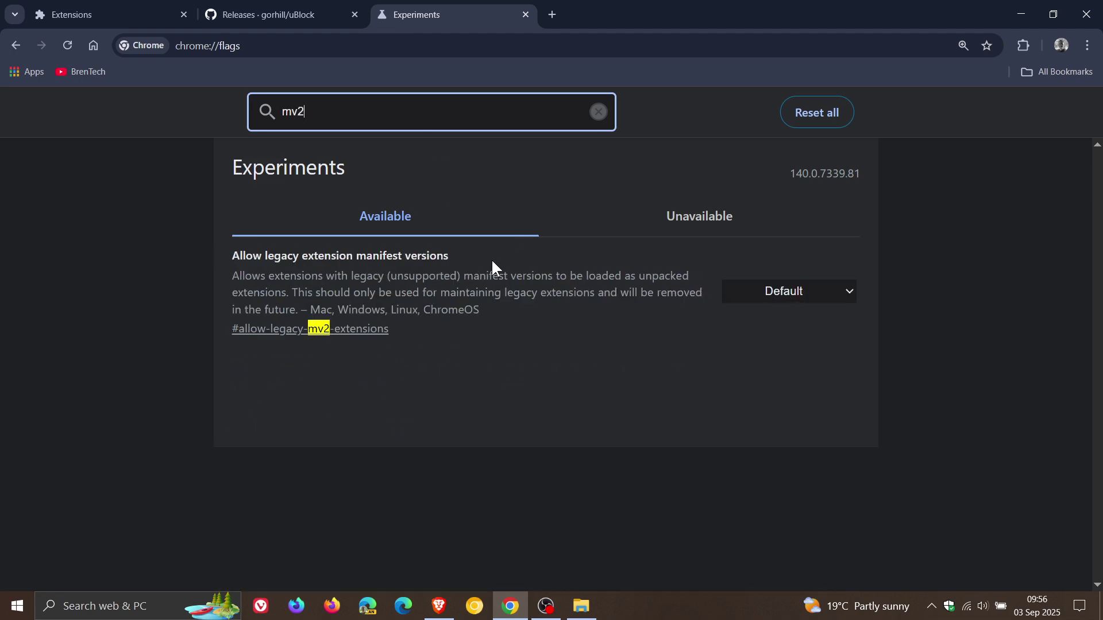
pyautogui.click(808, 293)
pyautogui.click(812, 331)
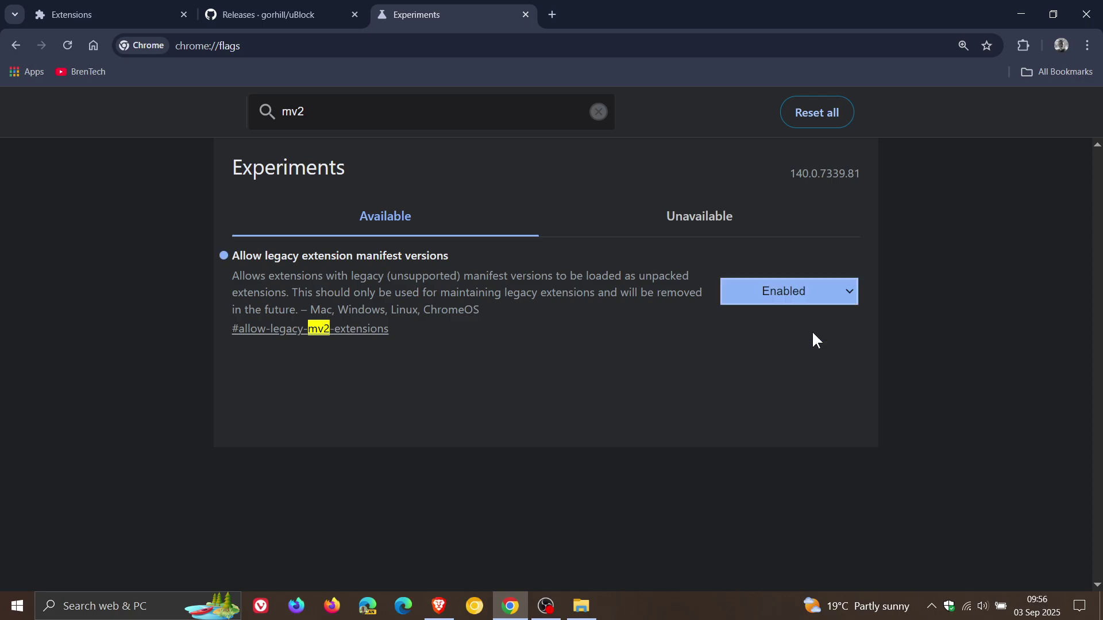
pyautogui.click(1034, 556)
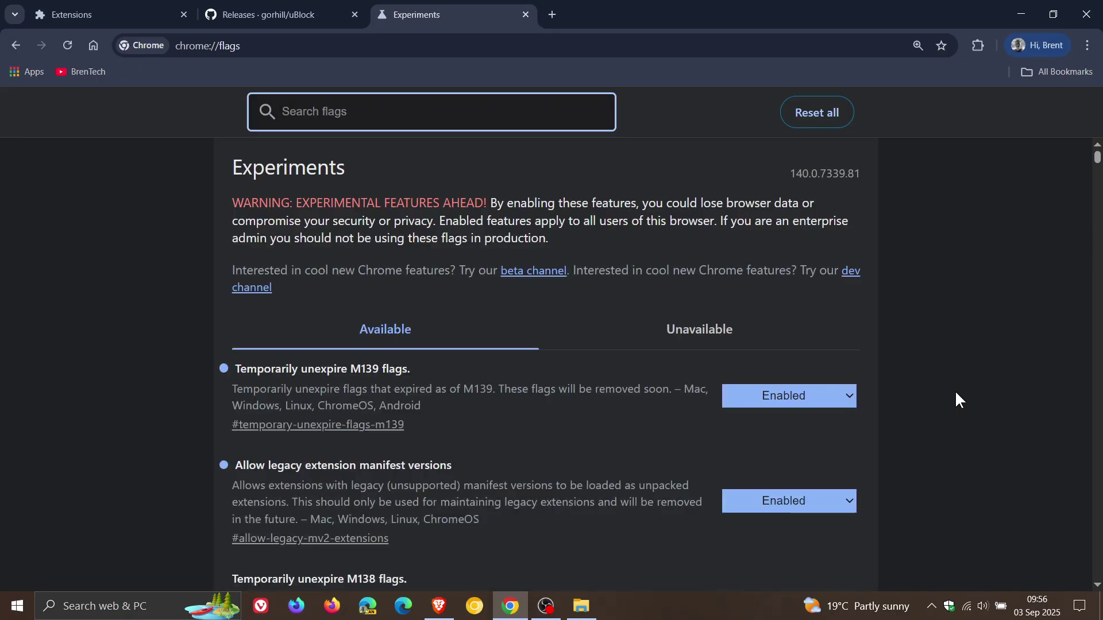
pyautogui.scroll(-1, 957, 394)
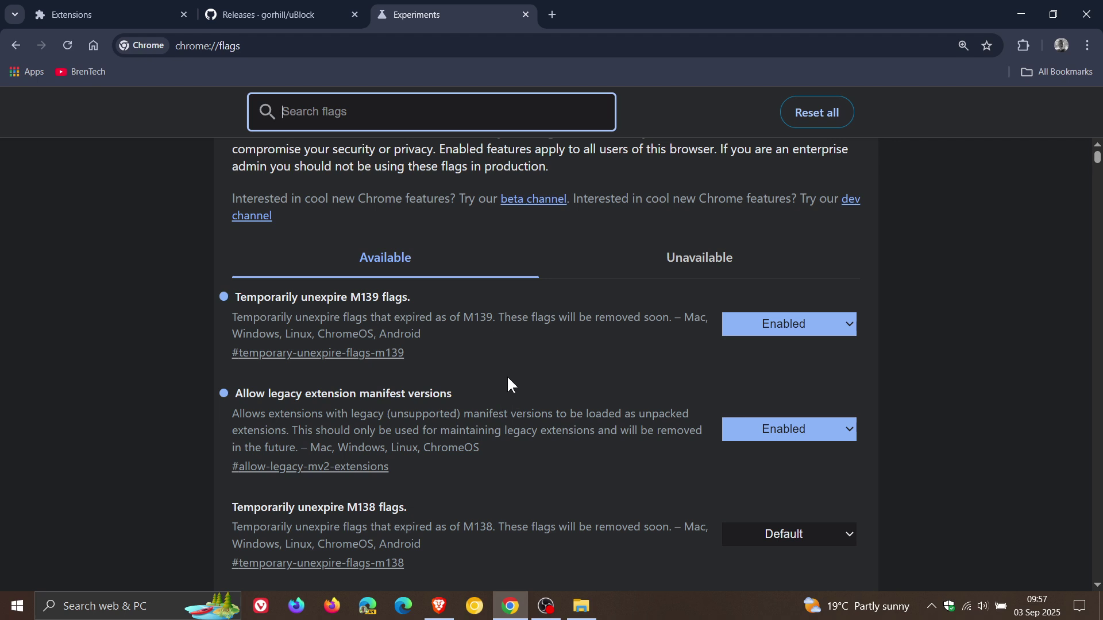
pyautogui.click(91, 19)
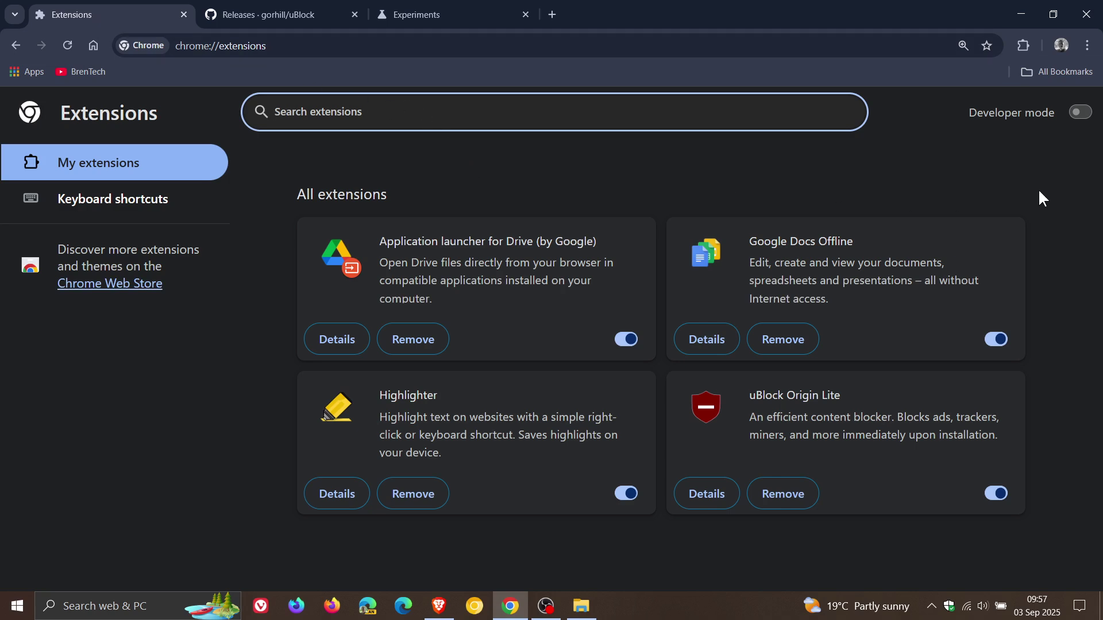
# Step: Turn on Developer mode and load unpacked the uBlock0.chromium folder from Downloads\uBlock0_1.65.0.chromium
pyautogui.click(1088, 115)
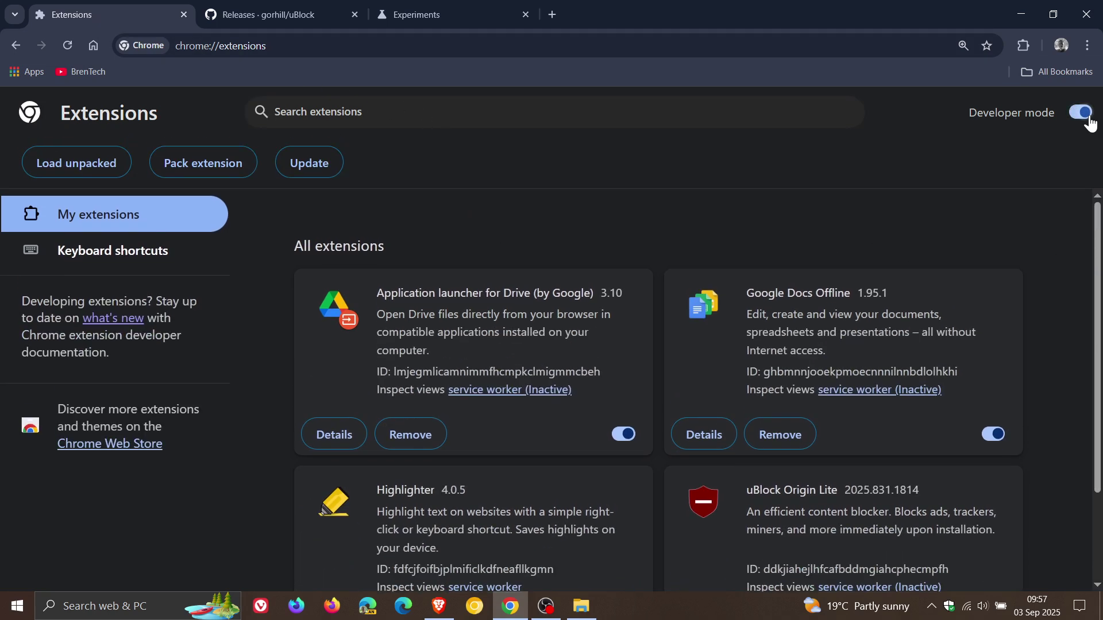
pyautogui.click(82, 165)
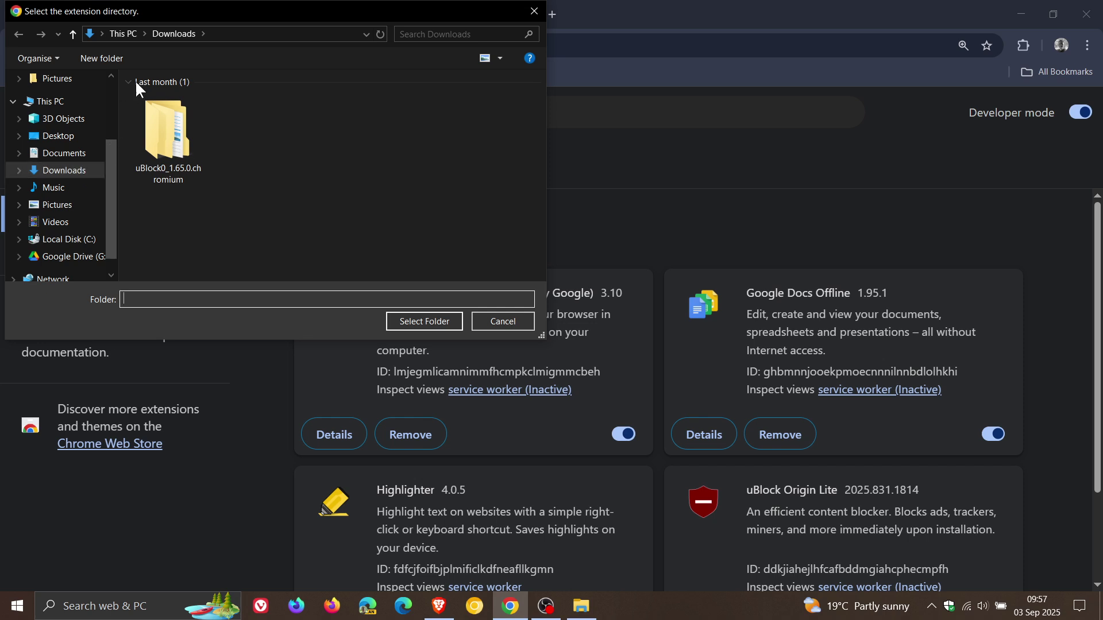
pyautogui.click(74, 35)
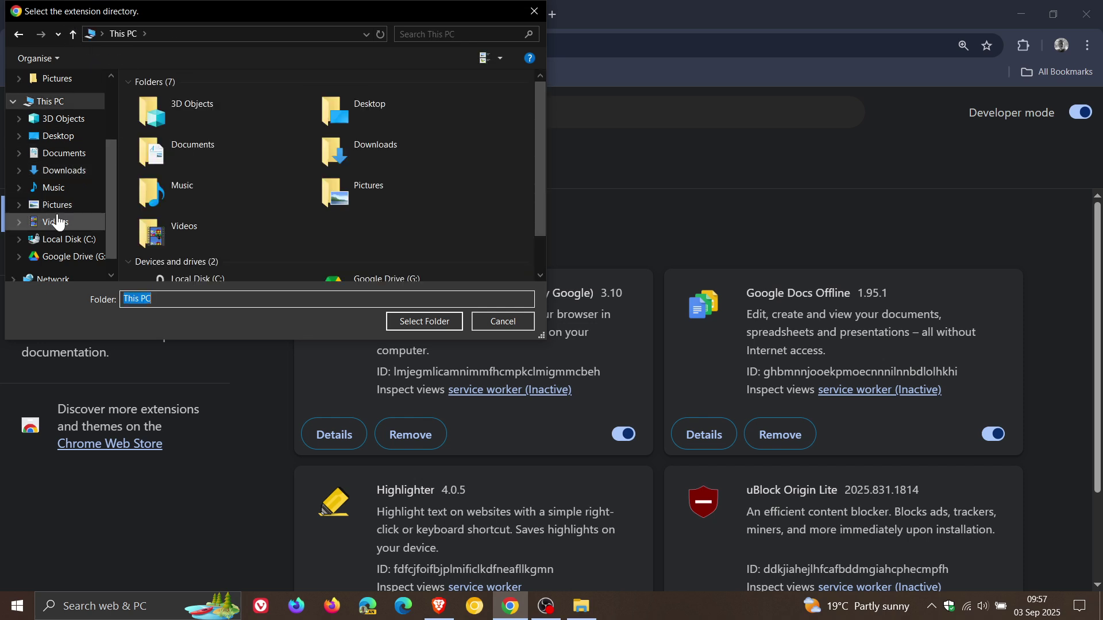
pyautogui.click(65, 171)
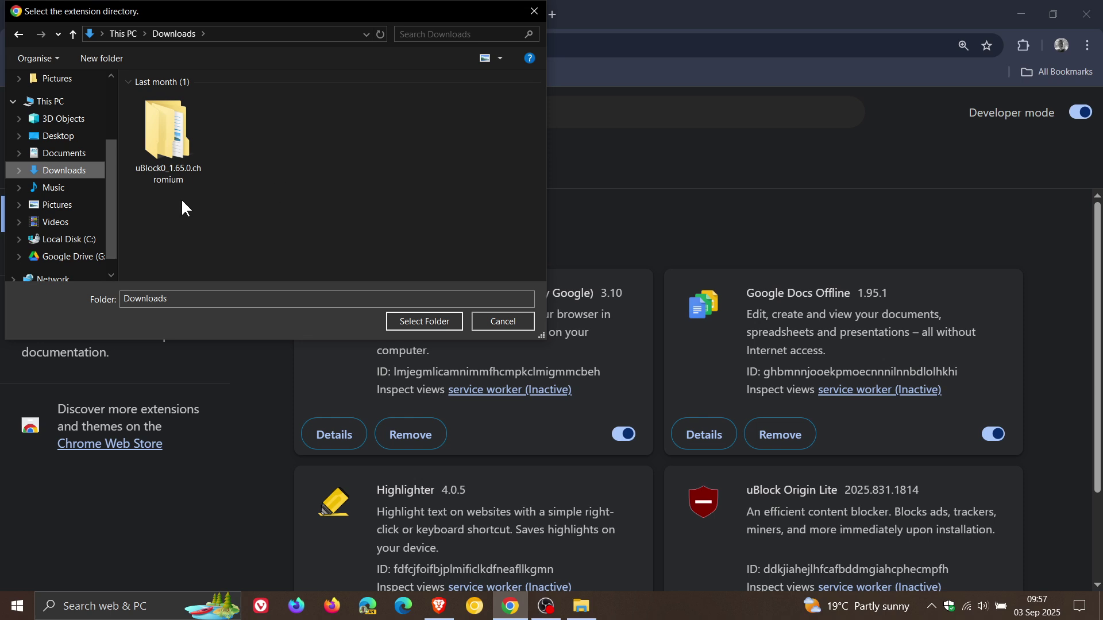
pyautogui.doubleClick(168, 130)
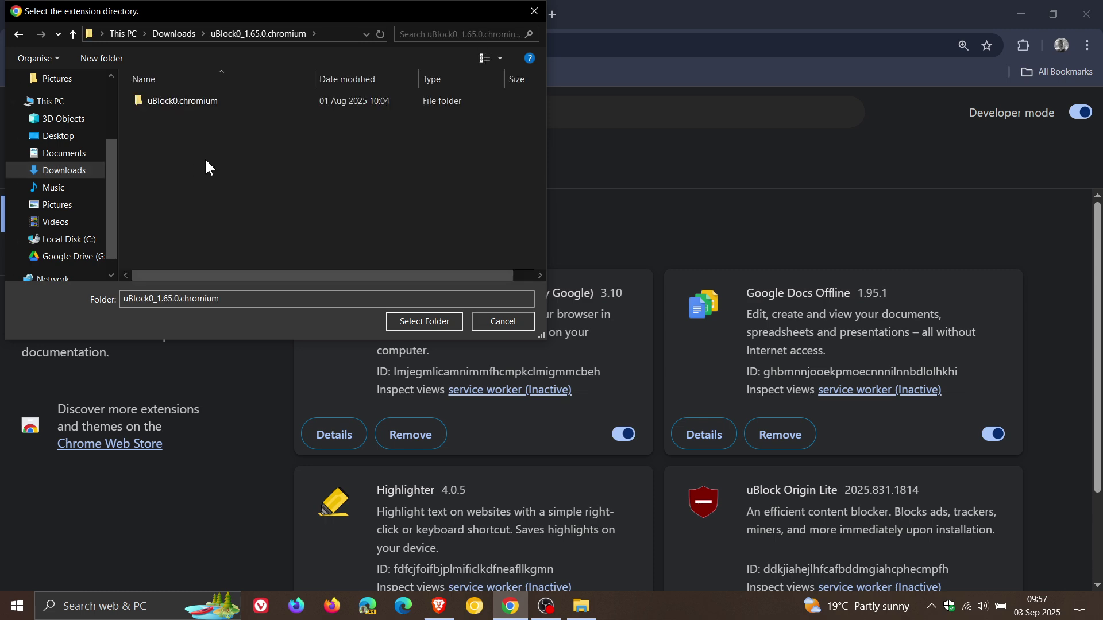
pyautogui.click(192, 102)
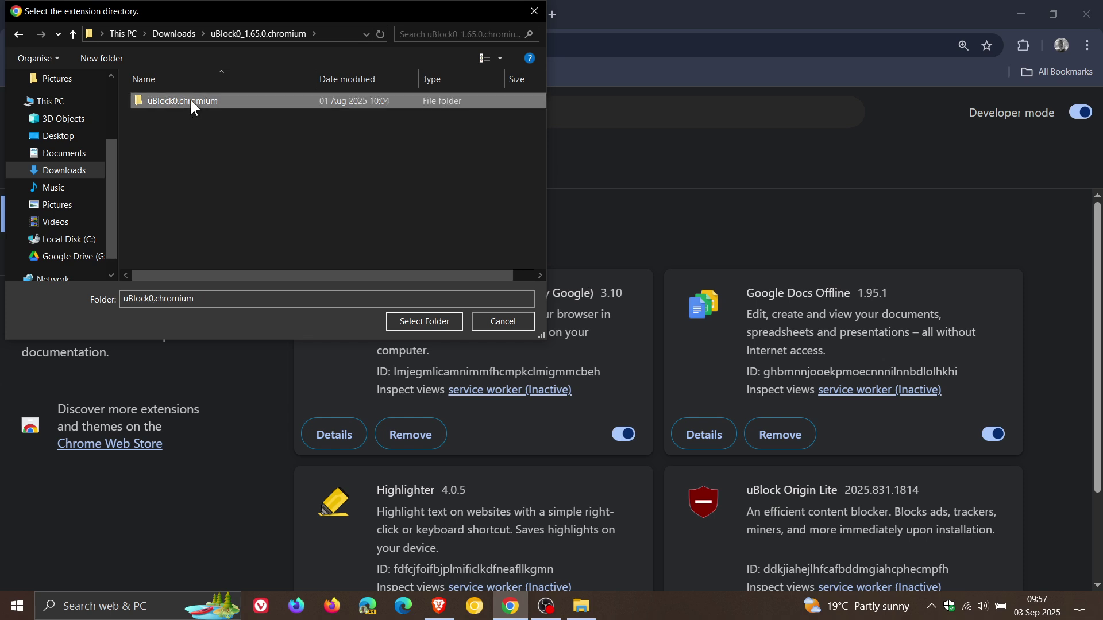
pyautogui.click(430, 320)
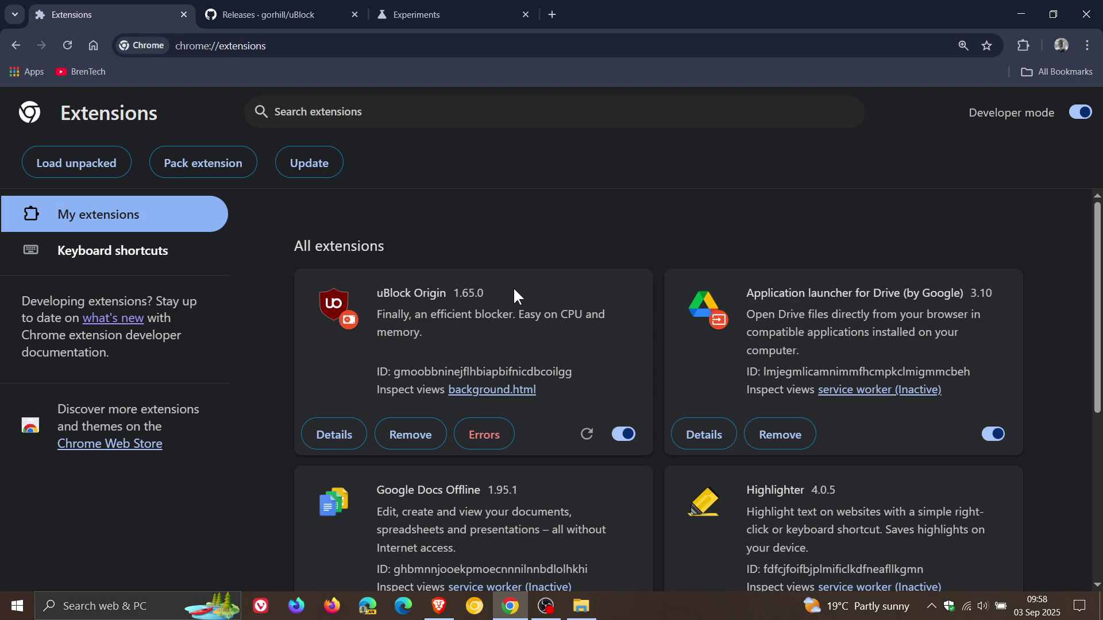
# Step: Clear all errors on the uBlock Origin card, then toggle the extension off and on
pyautogui.click(484, 436)
pyautogui.click(930, 219)
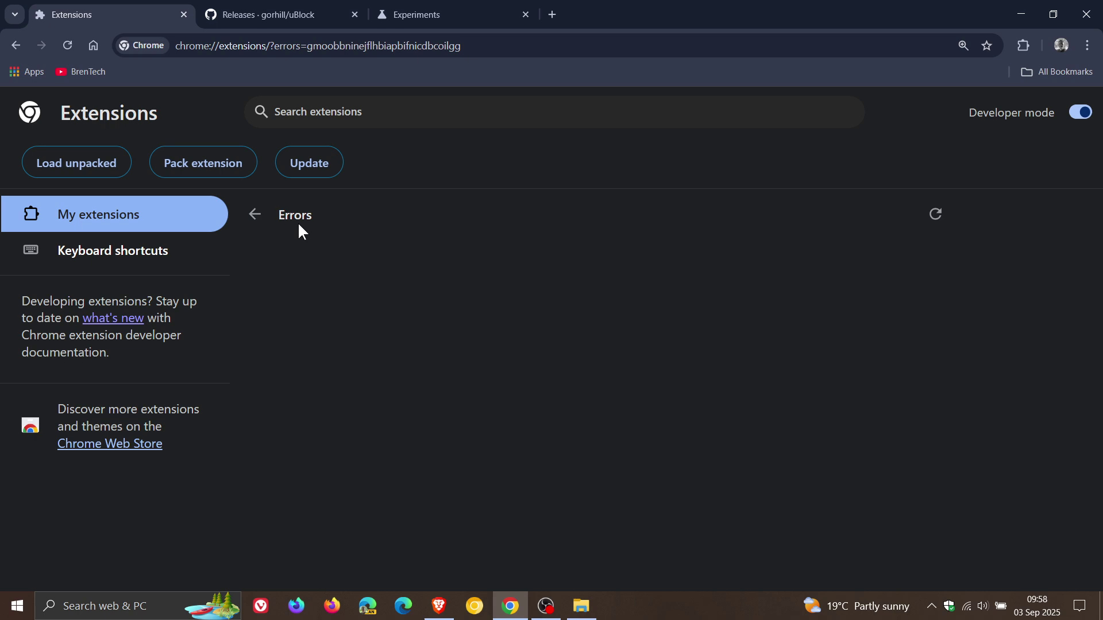
pyautogui.click(256, 216)
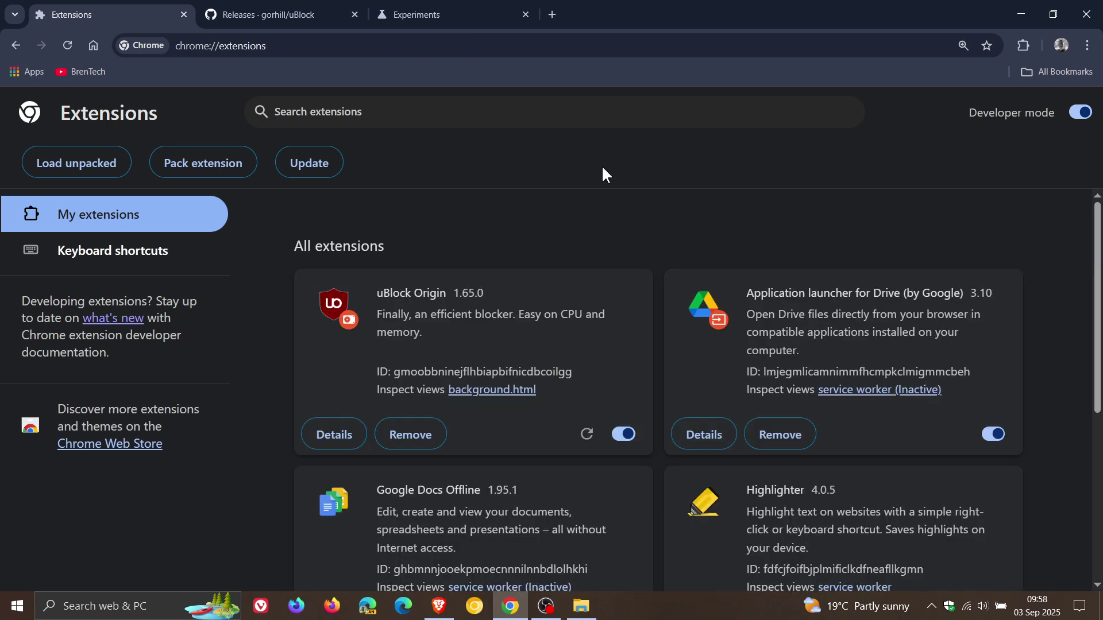
pyautogui.click(624, 434)
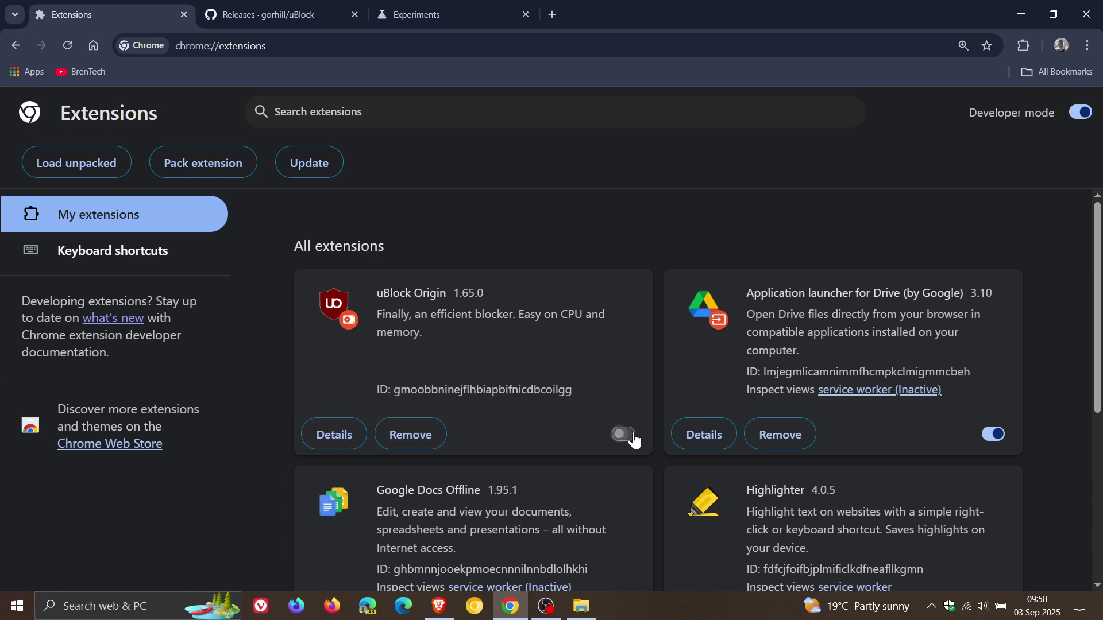
pyautogui.click(626, 436)
# Step: Open uBlock Origin's popup from the Extensions menu to confirm it works, then close it
pyautogui.click(1023, 47)
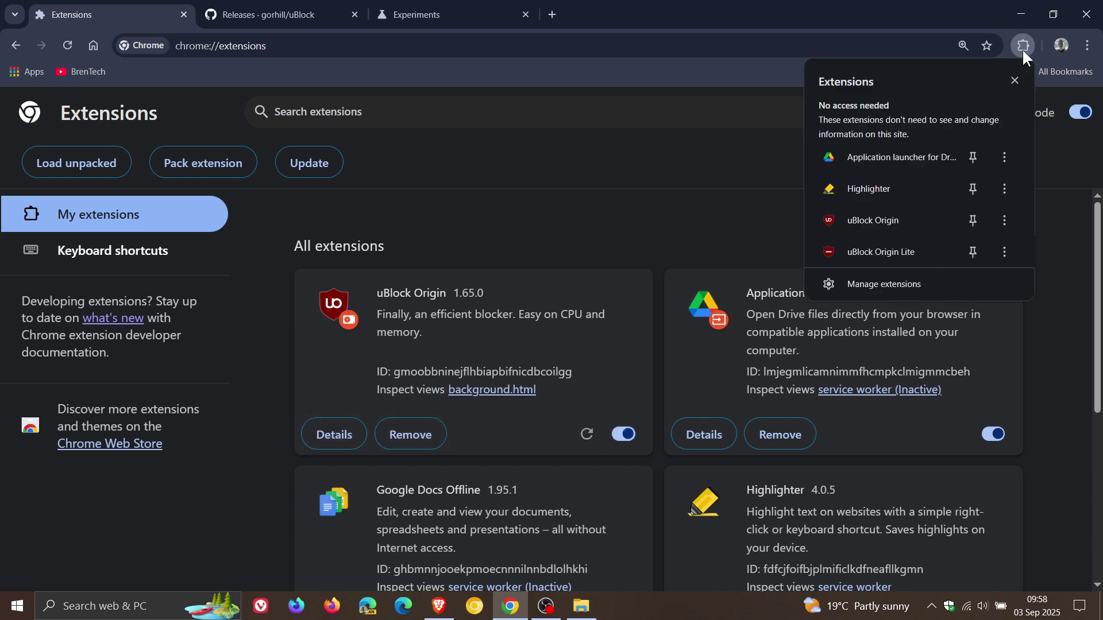
pyautogui.click(873, 212)
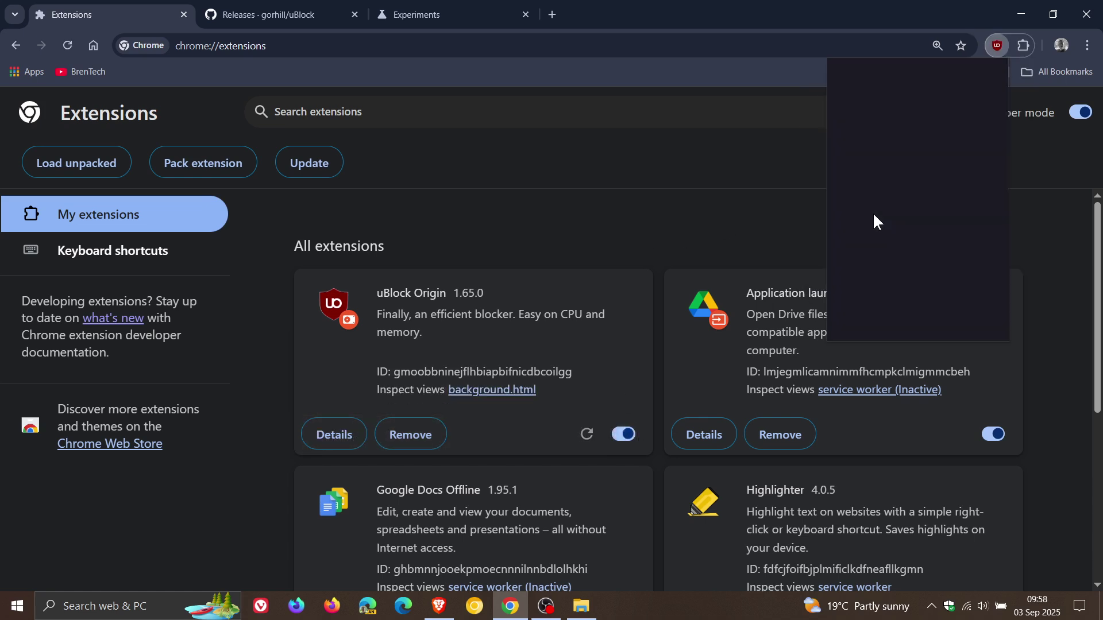
pyautogui.click(749, 185)
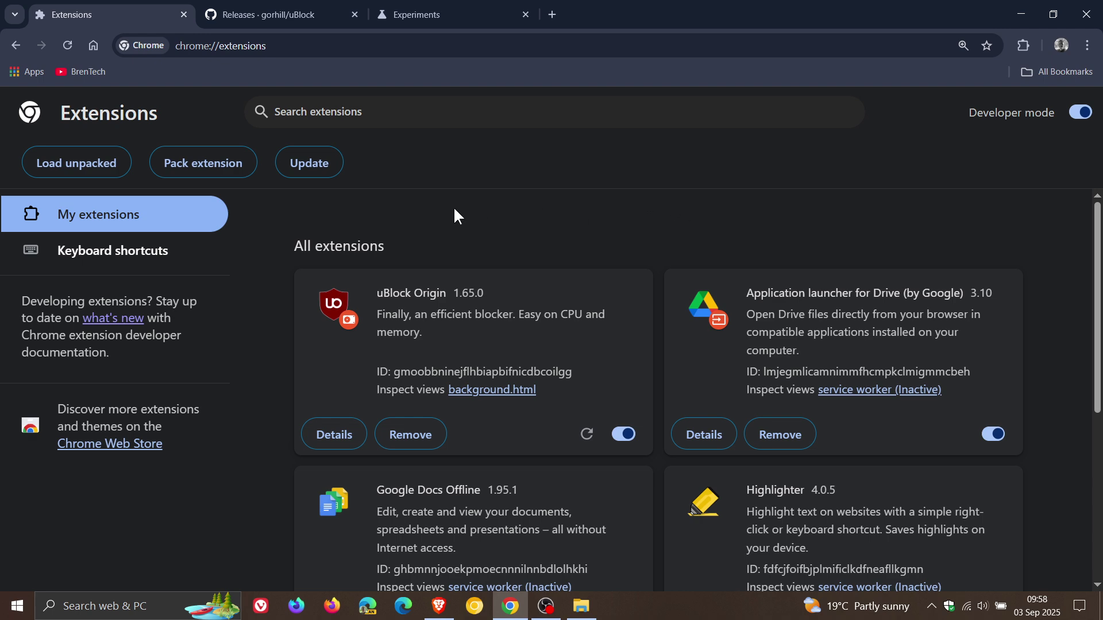
# Step: Review the GitHub releases, flags and Extensions tabs, then open the Google start page with Home
pyautogui.click(283, 11)
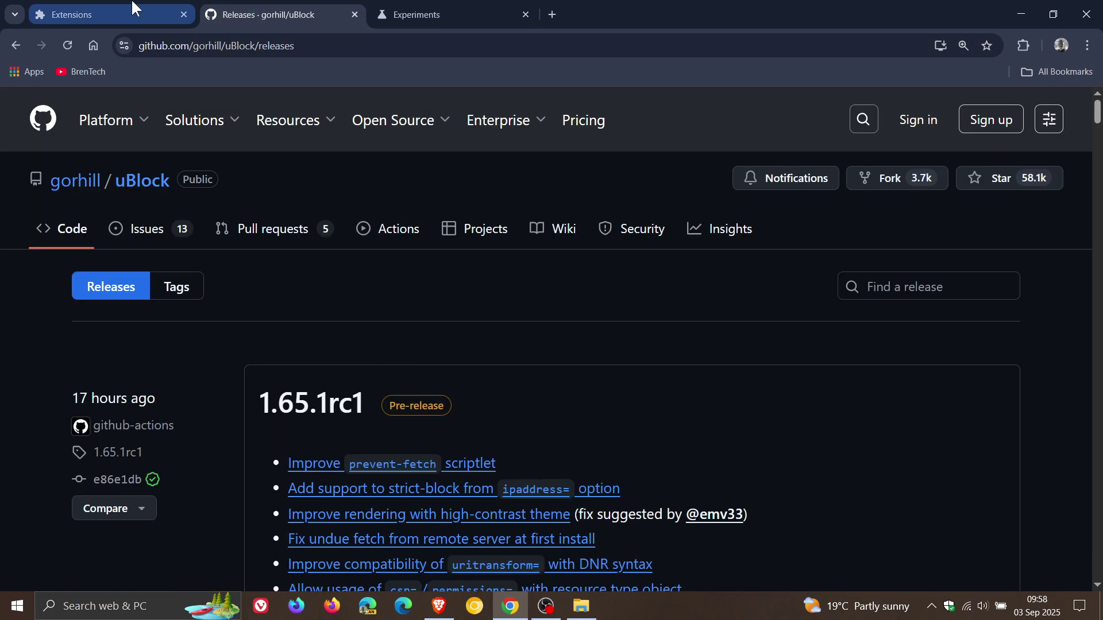
pyautogui.click(122, 14)
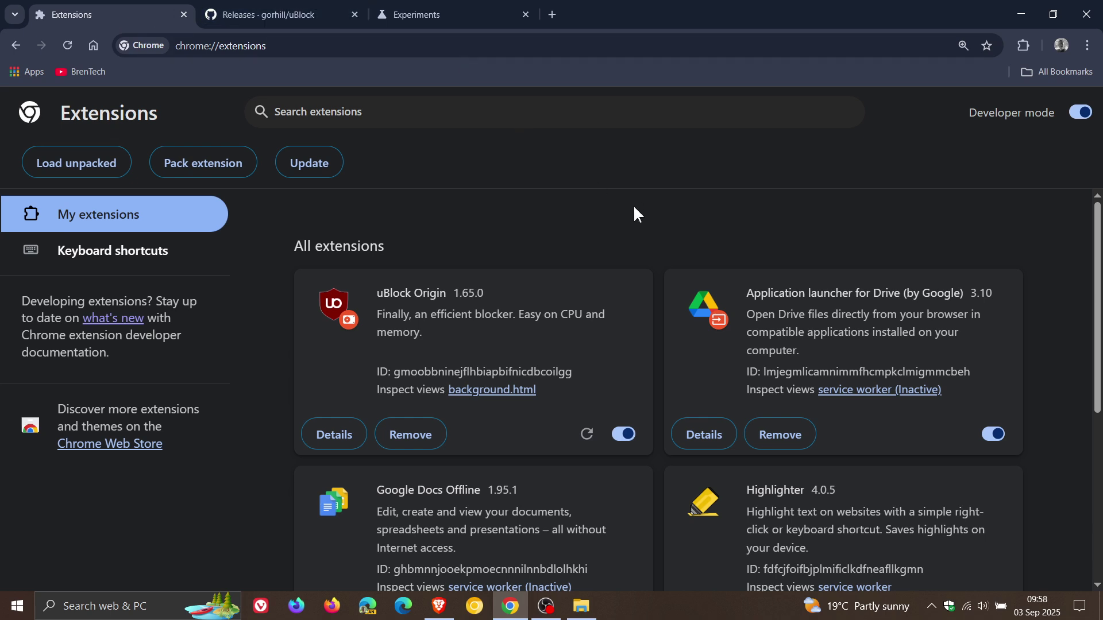
pyautogui.click(422, 8)
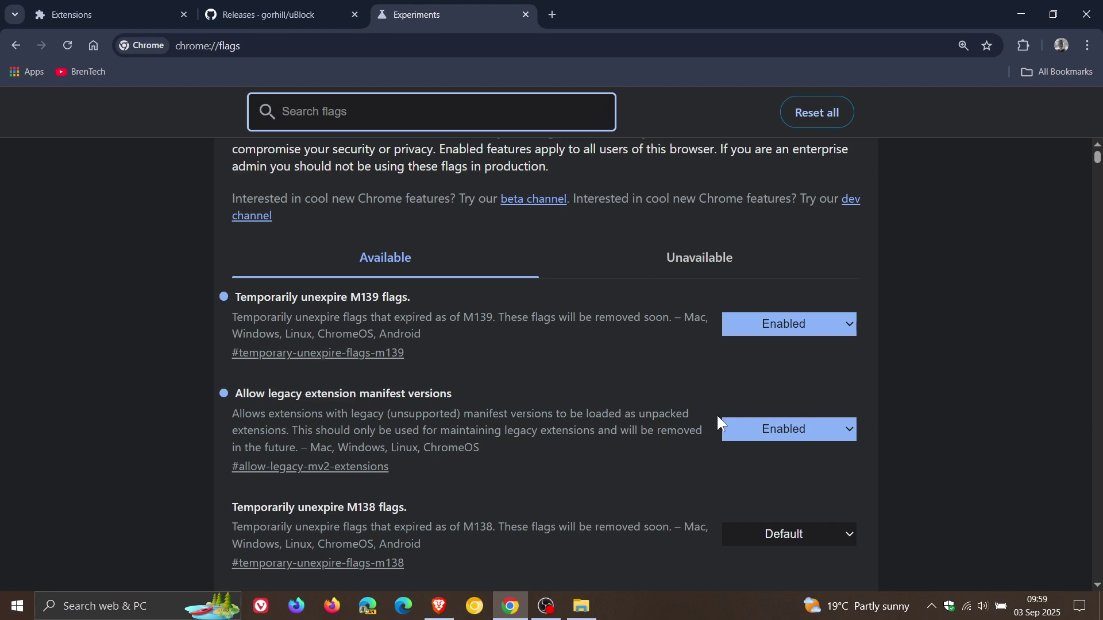
pyautogui.click(139, 23)
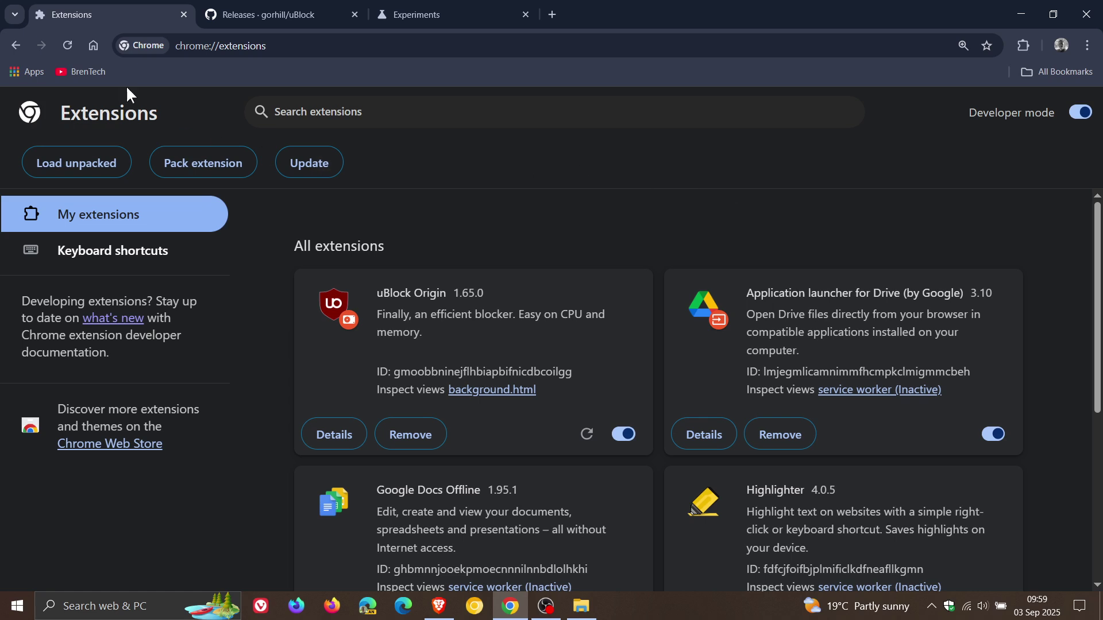
pyautogui.click(93, 45)
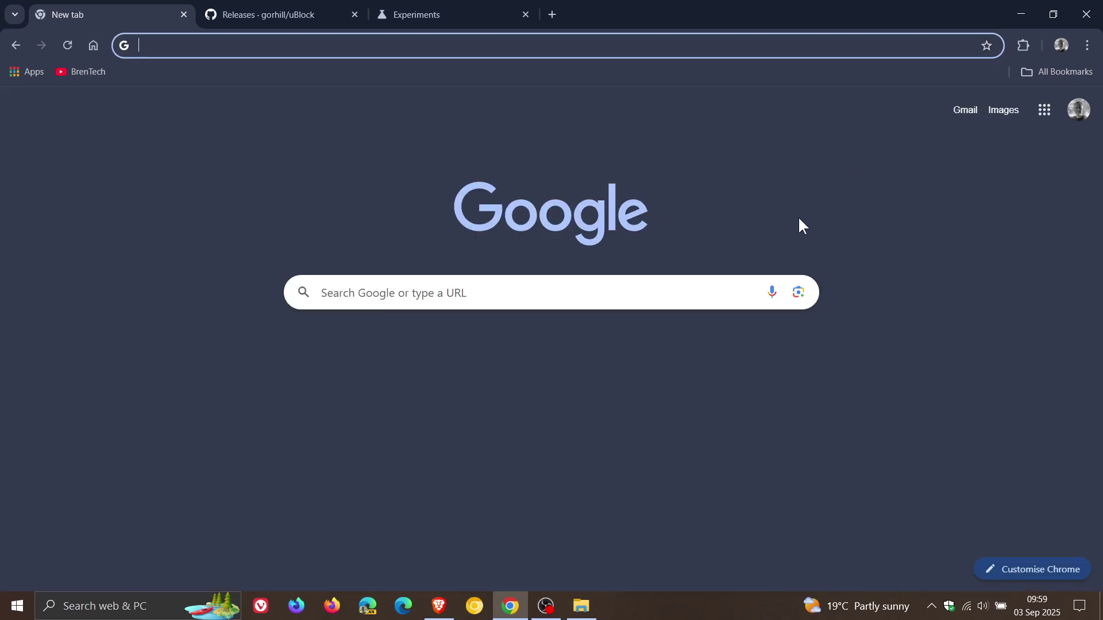